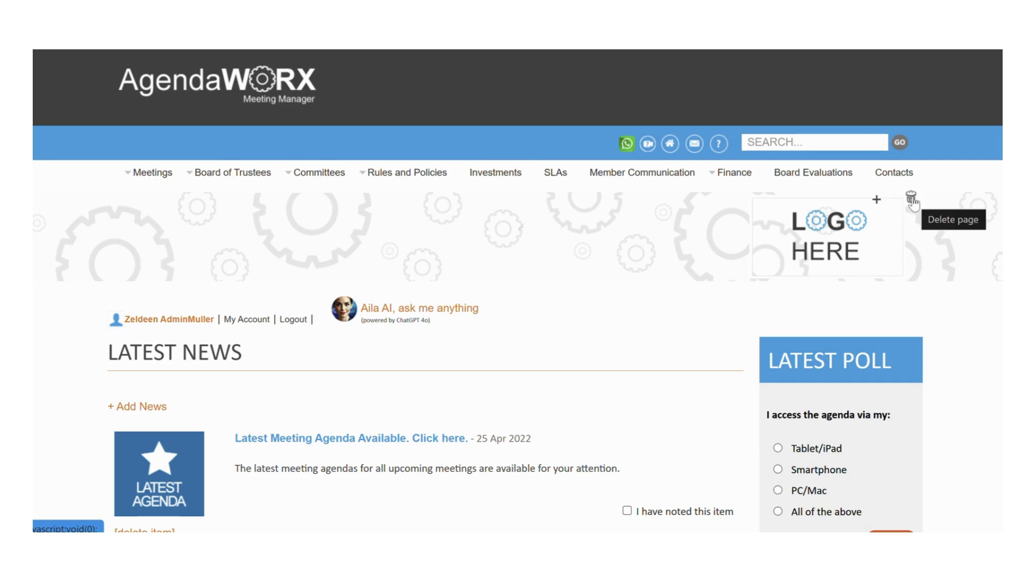
# Start a new page and link named "Test" that is visible to Everyone.
pyautogui.click(877, 199)
pyautogui.click(906, 243)
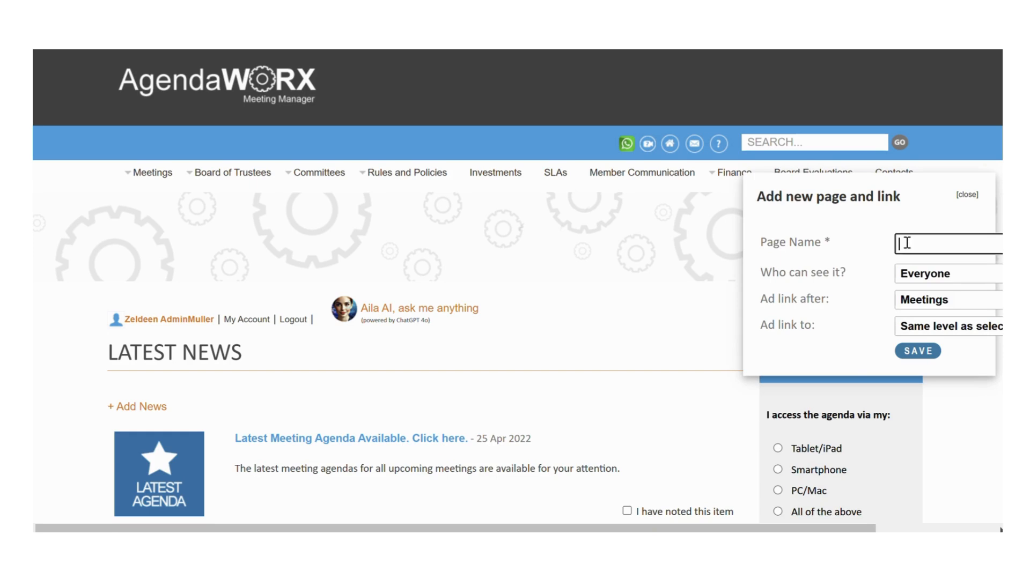
pyautogui.write('Test')
pyautogui.click(947, 276)
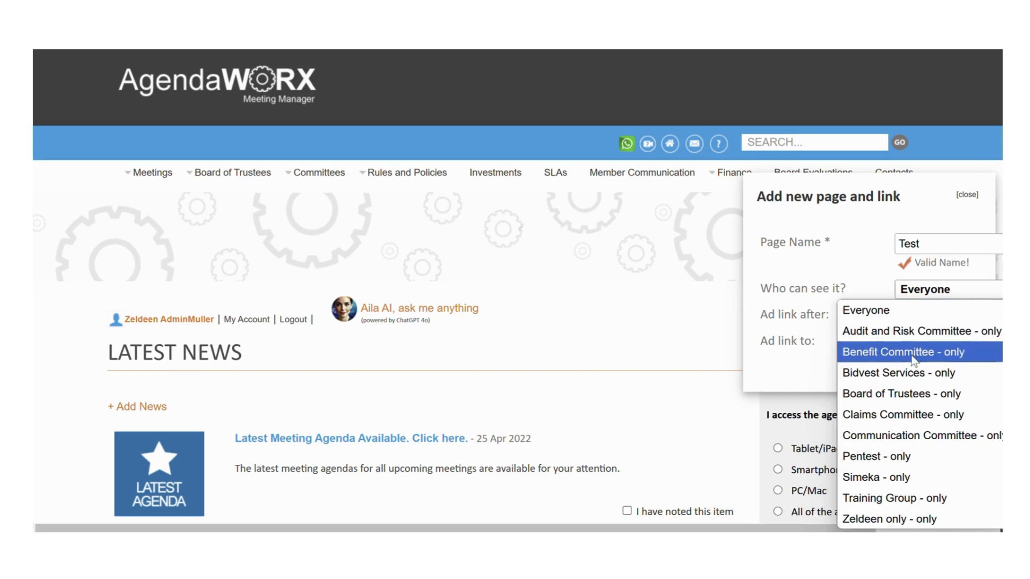
pyautogui.click(940, 309)
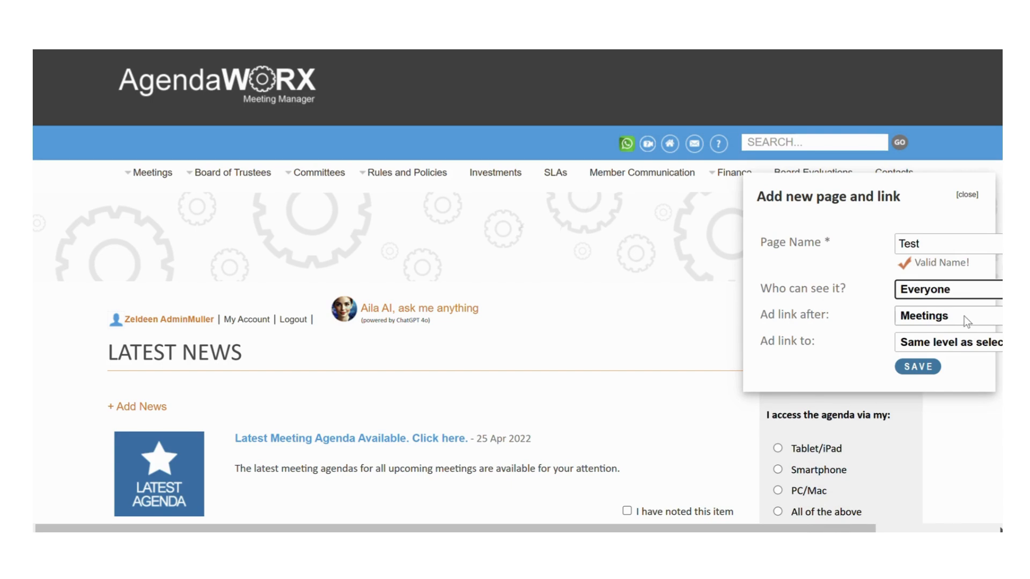
# Place the new page's link after Board of Trustees, at the same level as the selected link, and save the page.
pyautogui.click(964, 316)
pyautogui.scroll(-1, 954, 289)
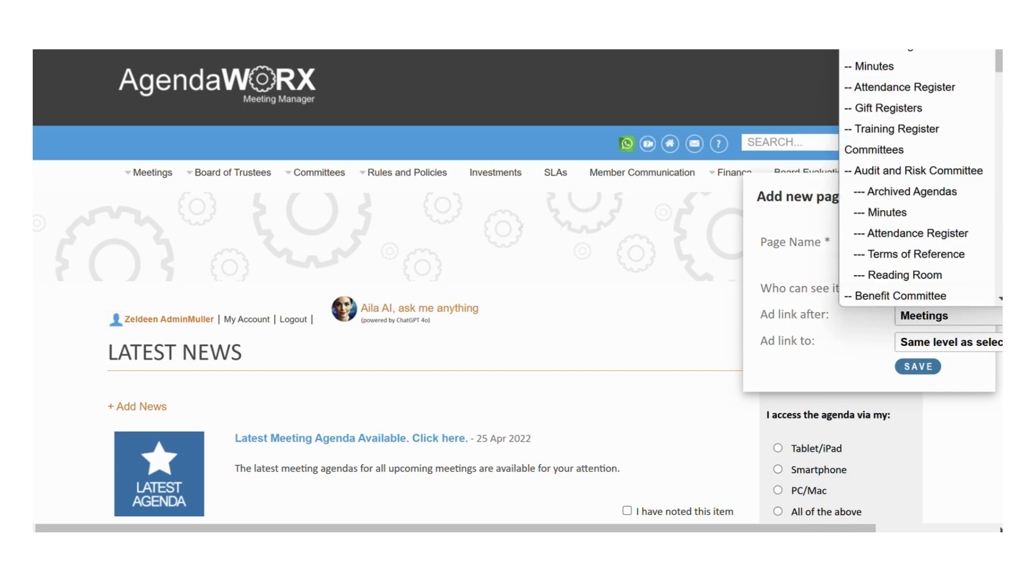
pyautogui.scroll(1, 933, 203)
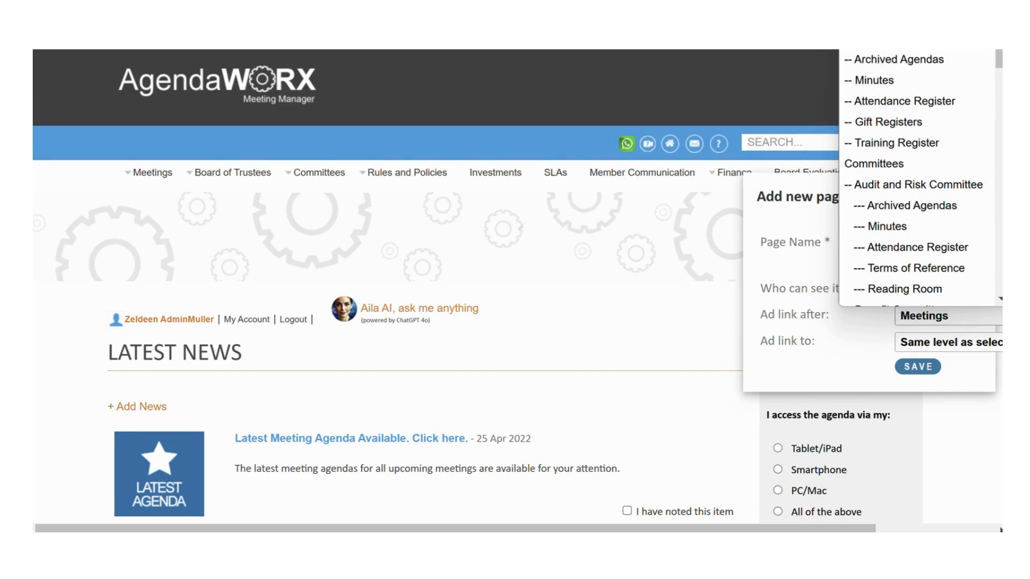
pyautogui.click(895, 40)
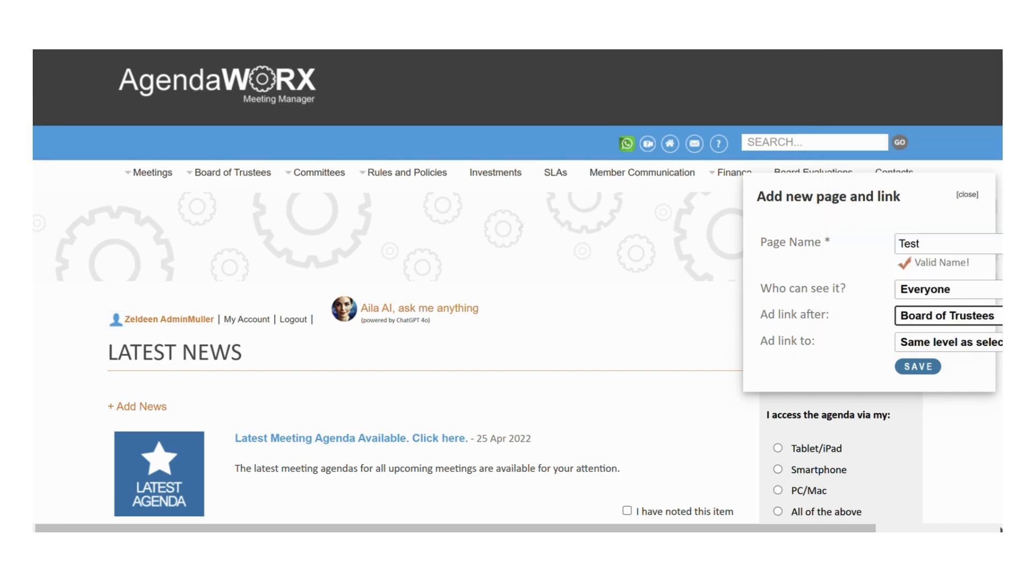
pyautogui.click(961, 349)
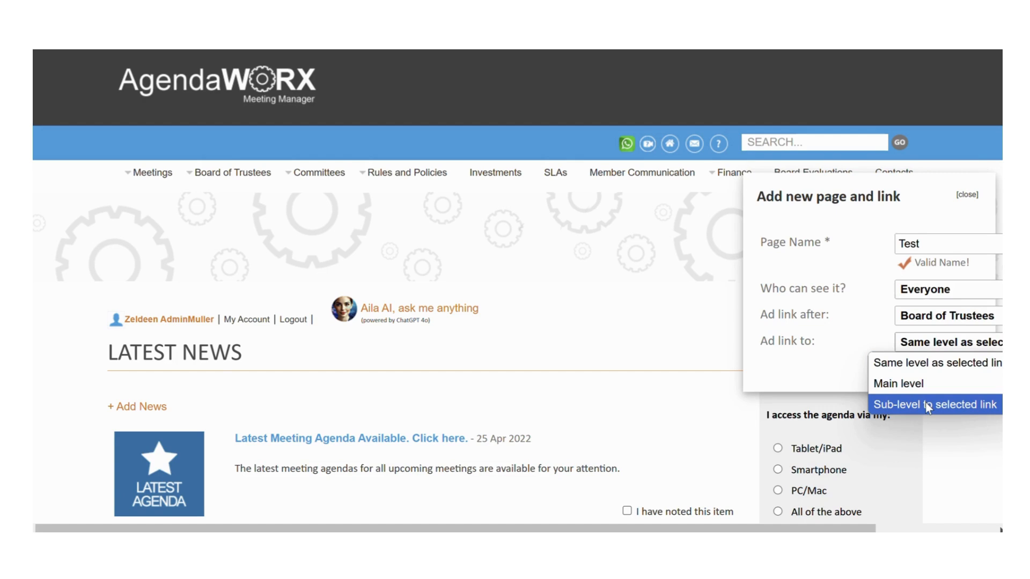
pyautogui.click(918, 368)
pyautogui.click(918, 368)
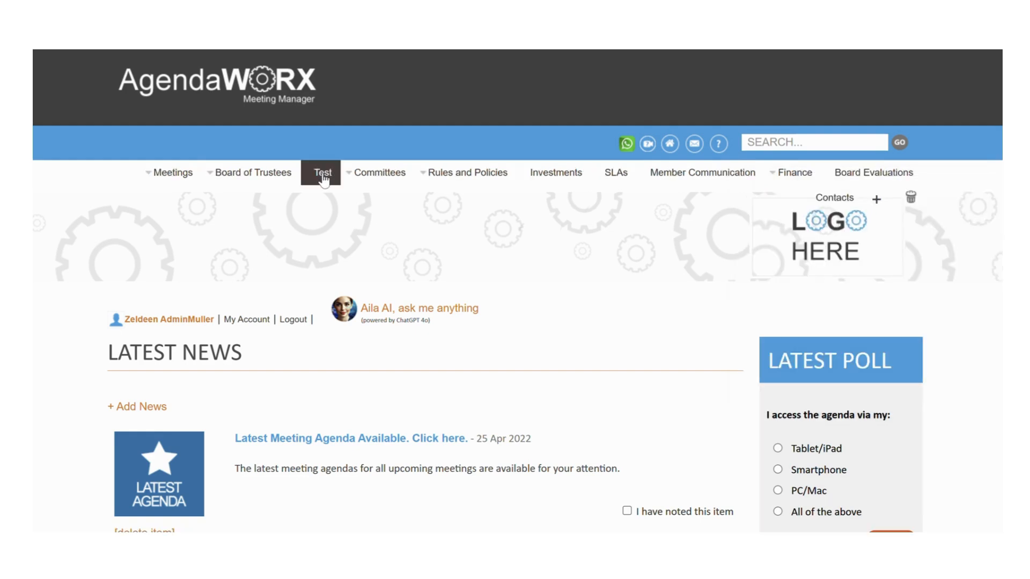
# On the Test page, upload "Special Rules for ABC Company.pdf" into a new block at the top with the header "Special Rules" and save it.
pyautogui.click(323, 174)
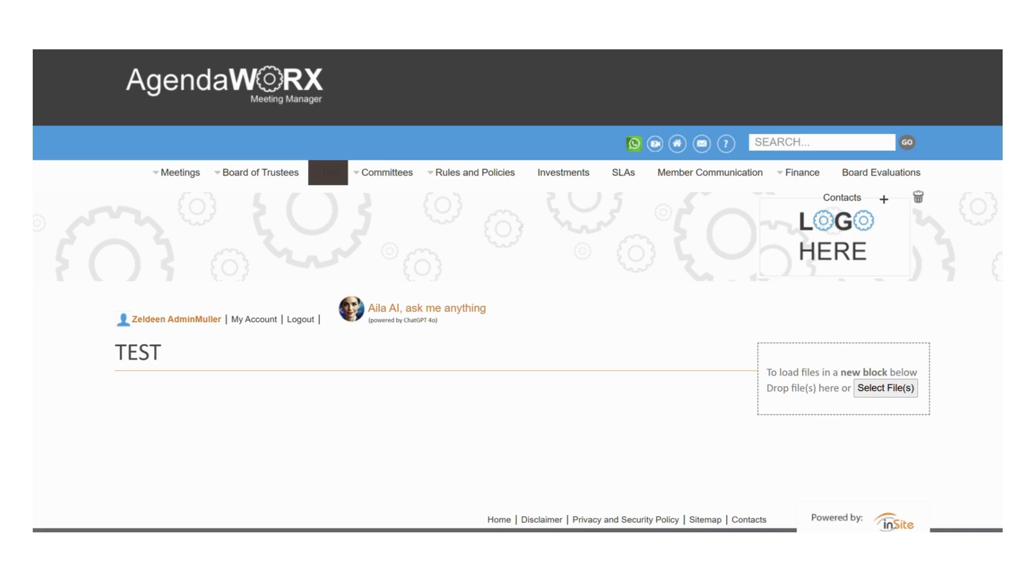
pyautogui.moveTo(888, 300); pyautogui.dragTo(826, 405)
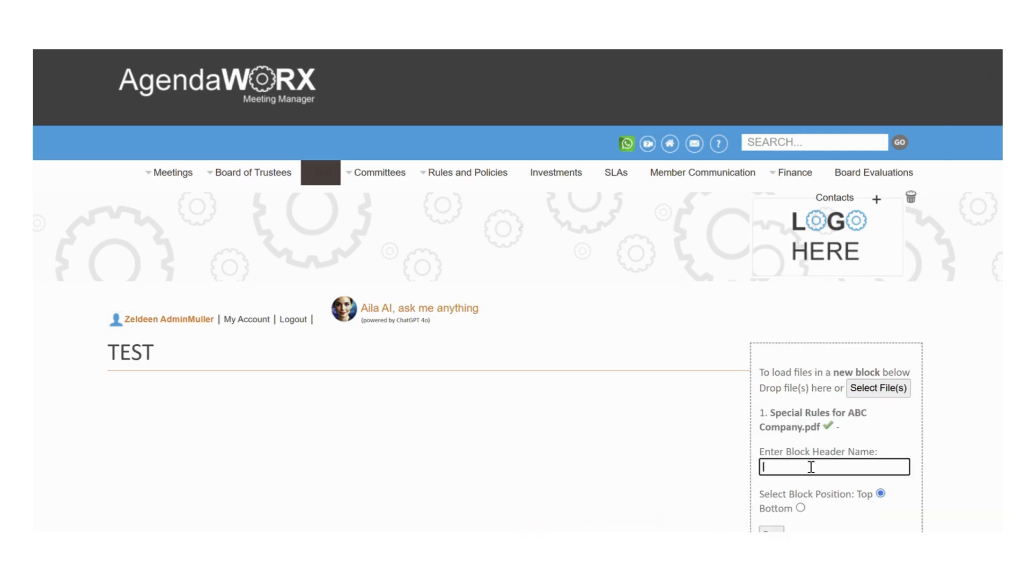
pyautogui.click(812, 466)
pyautogui.write('2025')
pyautogui.scroll(-2, 915, 406)
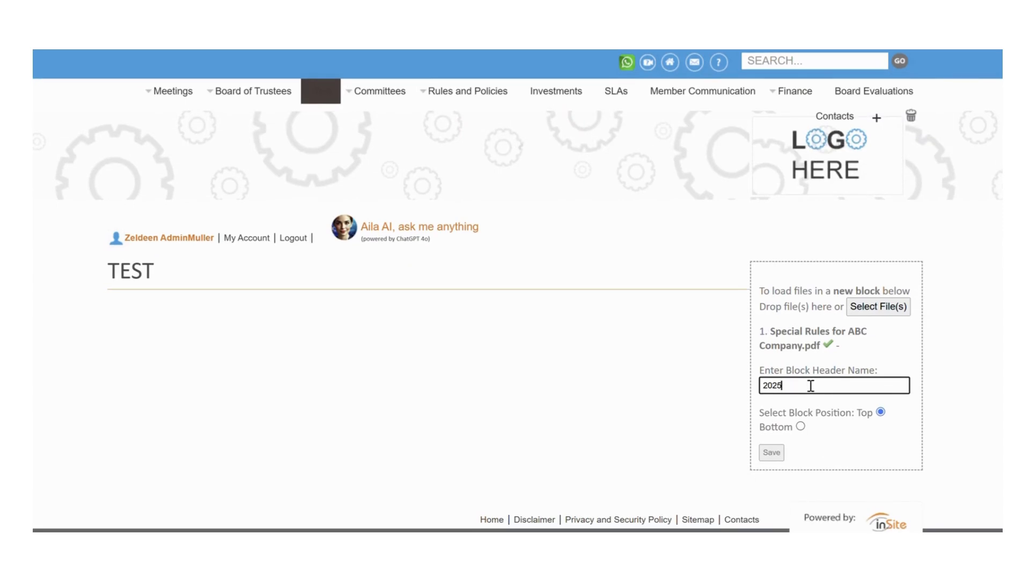
pyautogui.doubleClick(776, 384)
pyautogui.write('Special Rules')
pyautogui.click(768, 453)
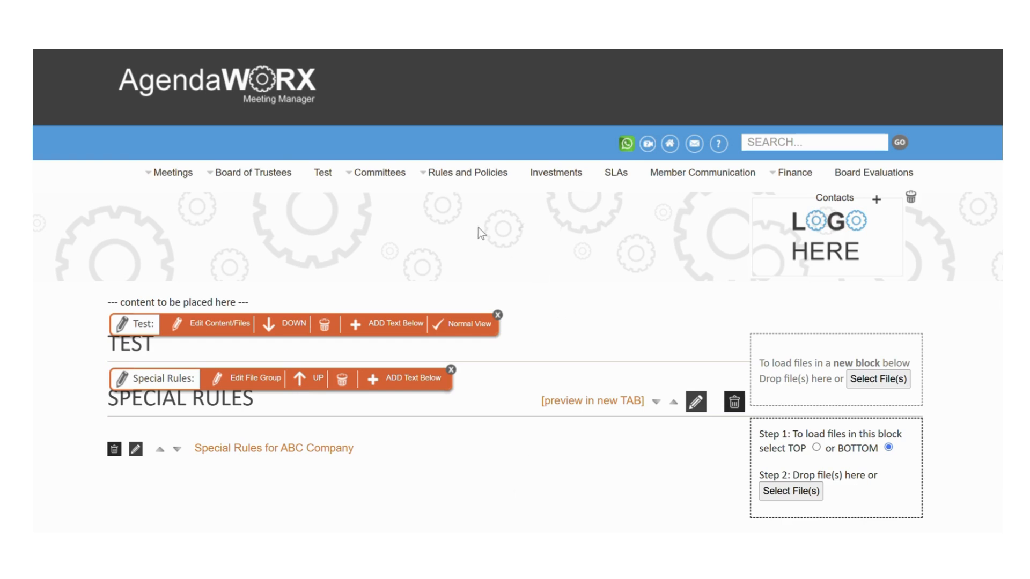
# From the Test page's normal view, open the Aila AI assistant and choose the "Special Rules for ABC Company" document to interact with.
pyautogui.click(318, 175)
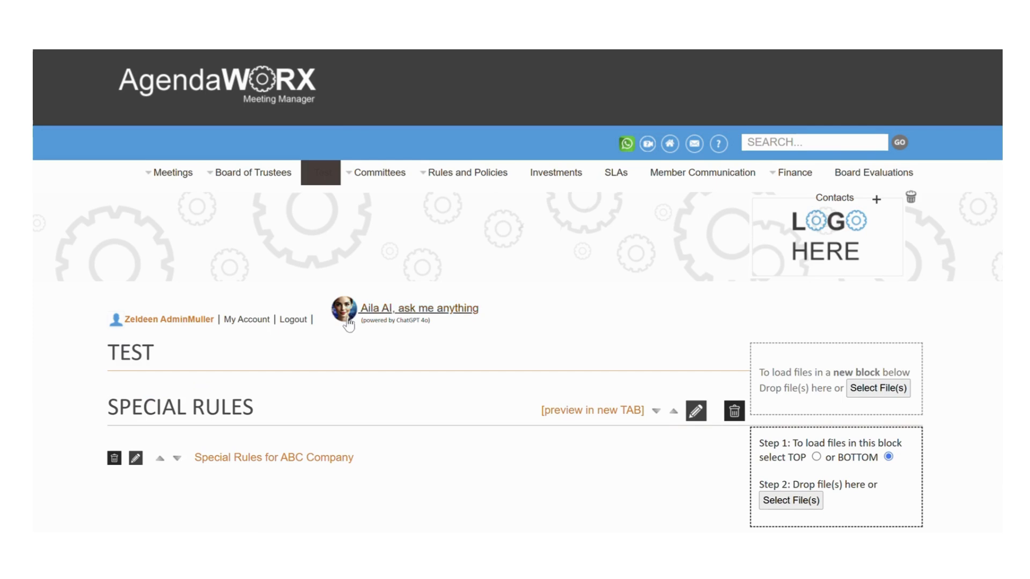
pyautogui.click(432, 320)
pyautogui.scroll(-3, 460, 336)
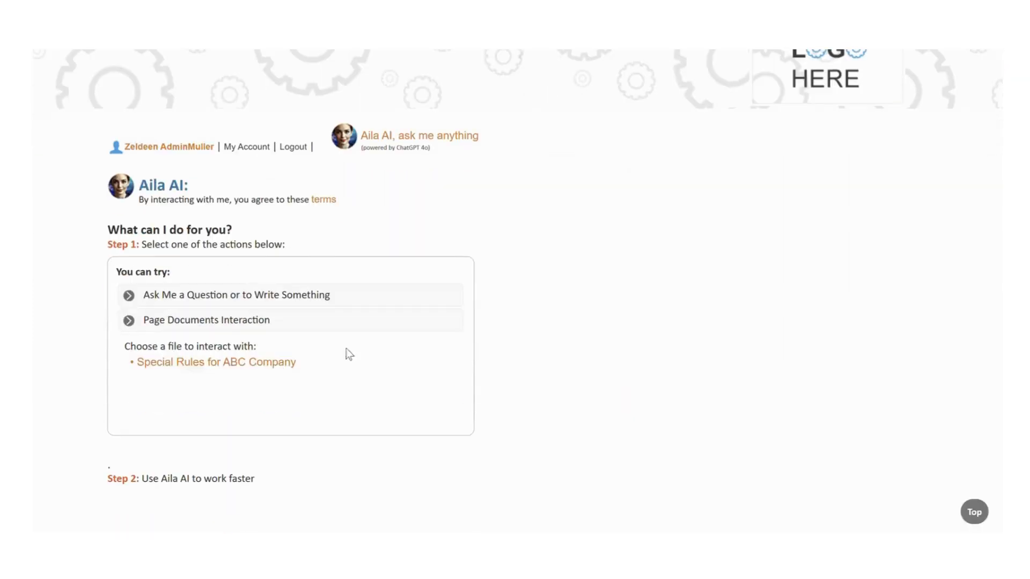
pyautogui.click(235, 363)
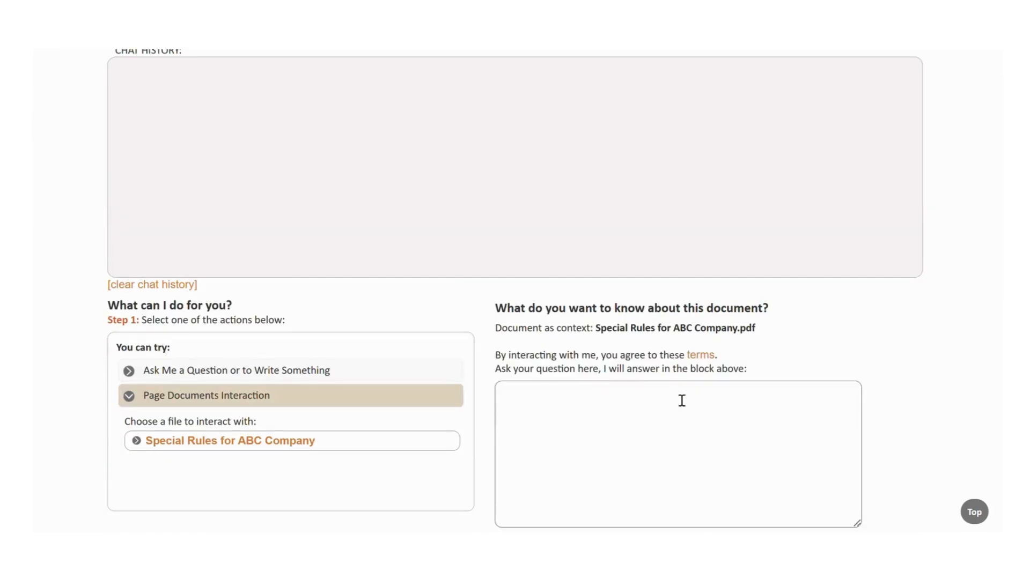
# Delete the Test page and its link, confirming with the phrase "permanently delete".
pyautogui.scroll(7, 680, 401)
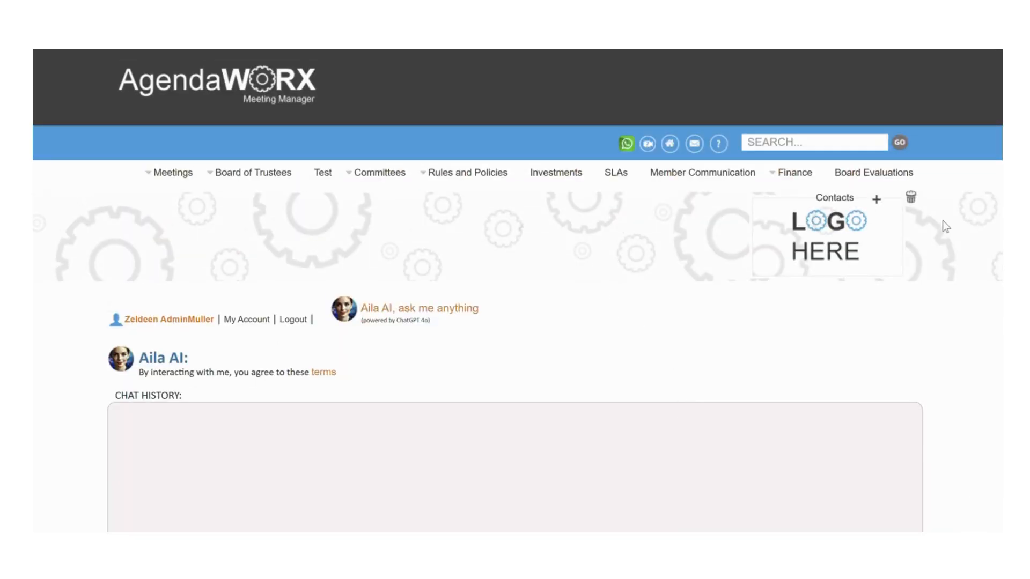
pyautogui.click(911, 198)
pyautogui.click(871, 334)
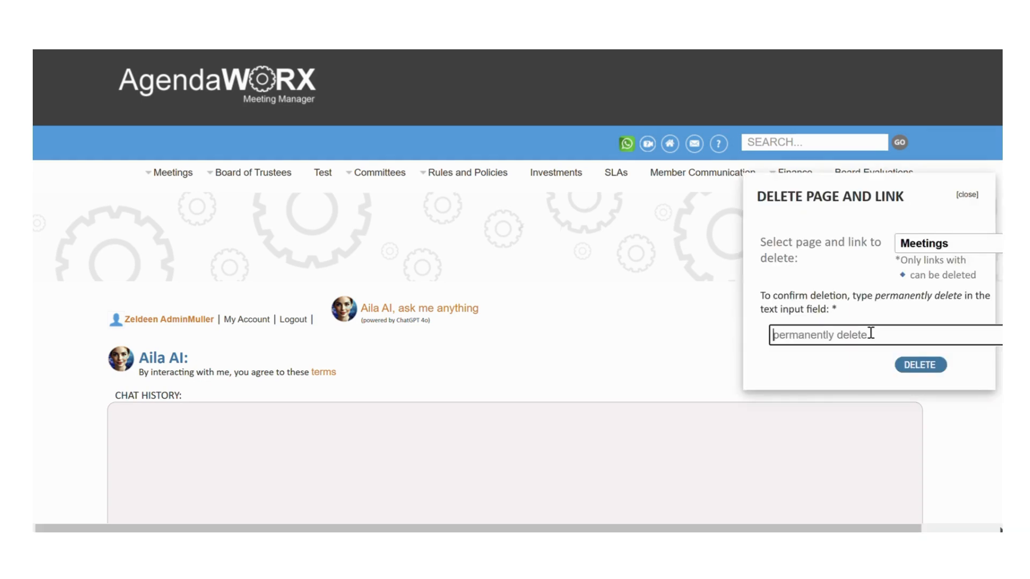
pyautogui.write('perm')
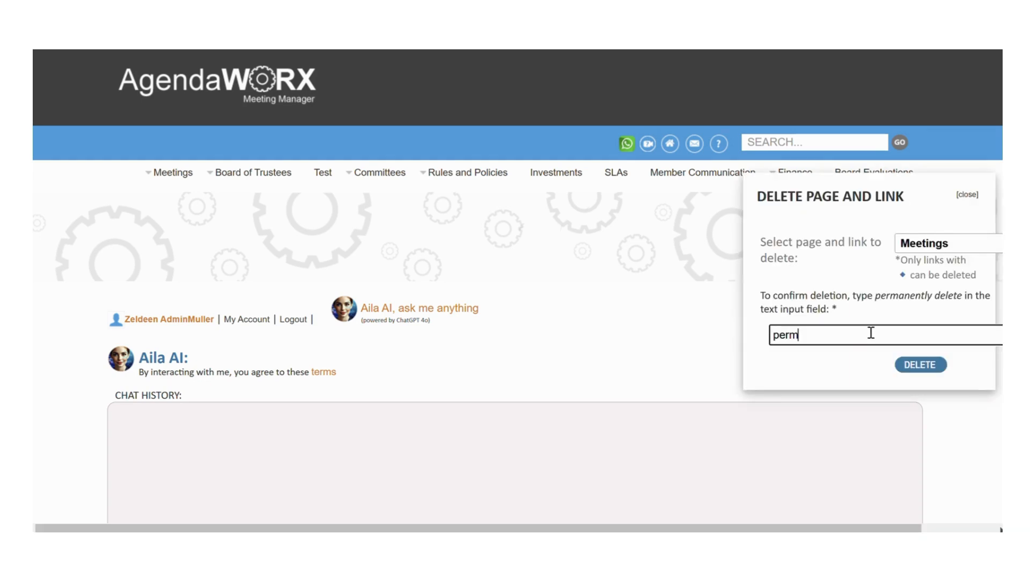
pyautogui.write('anently delete')
pyautogui.click(960, 245)
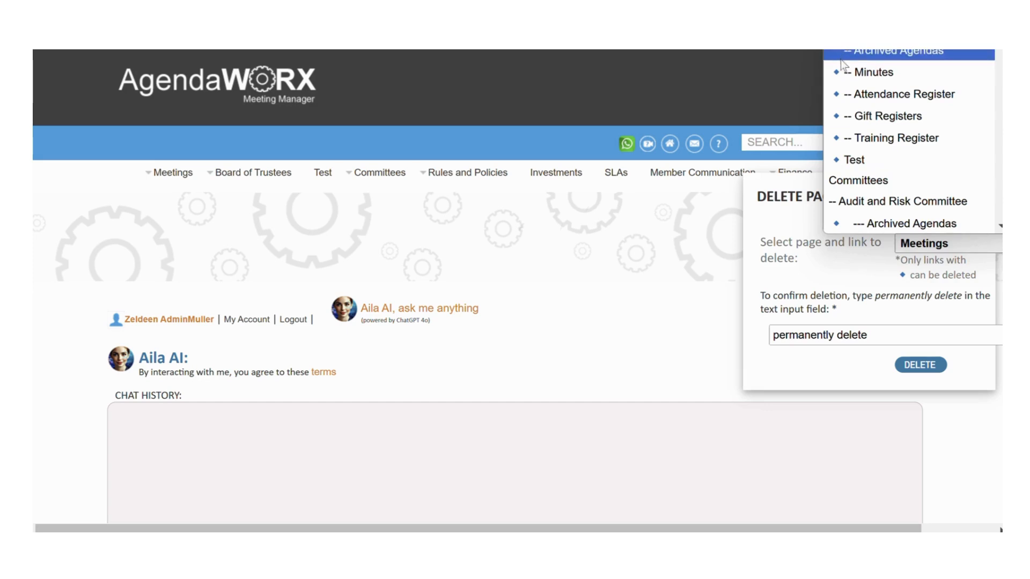
pyautogui.click(864, 160)
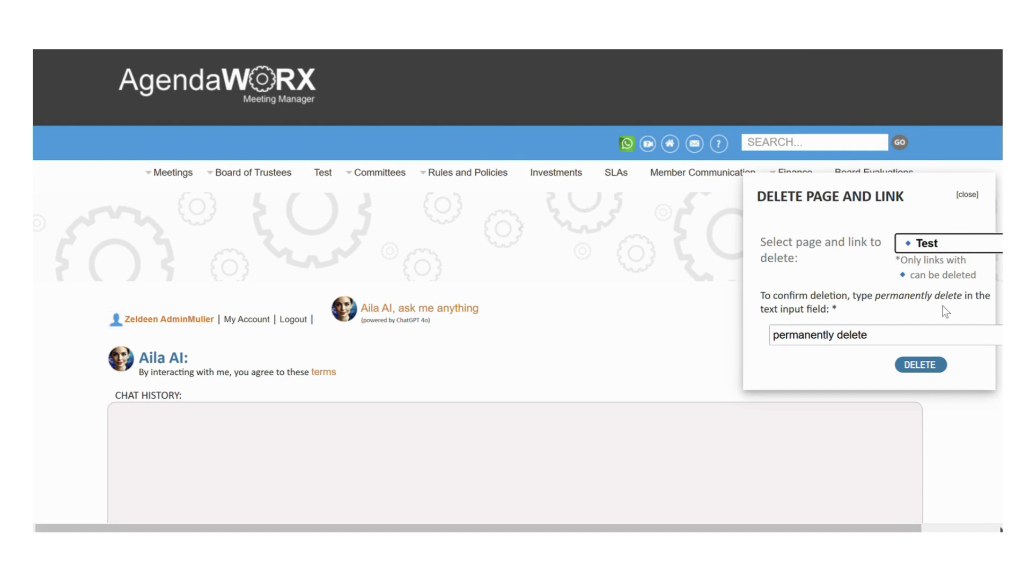
pyautogui.click(934, 369)
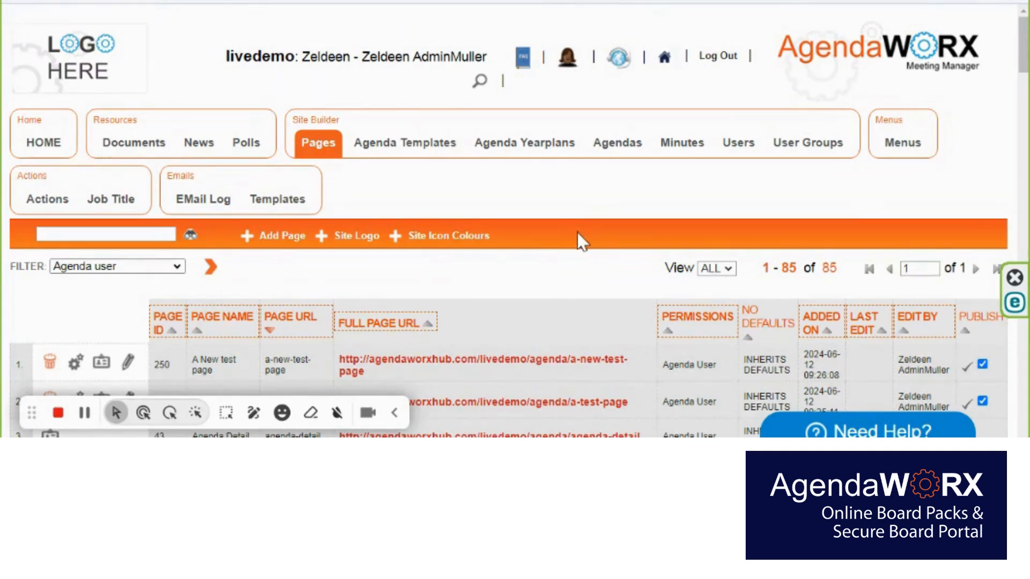
# Start a new page in the site builder named "1 Test page" with the automatically generated URL name.
pyautogui.click(276, 236)
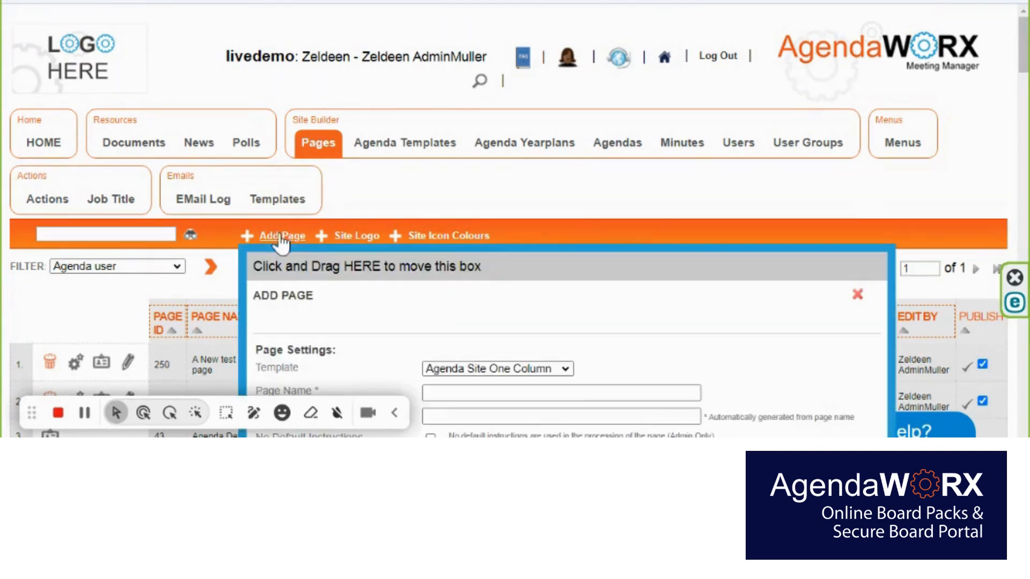
pyautogui.scroll(-4, 721, 292)
pyautogui.click(450, 171)
pyautogui.click(450, 171)
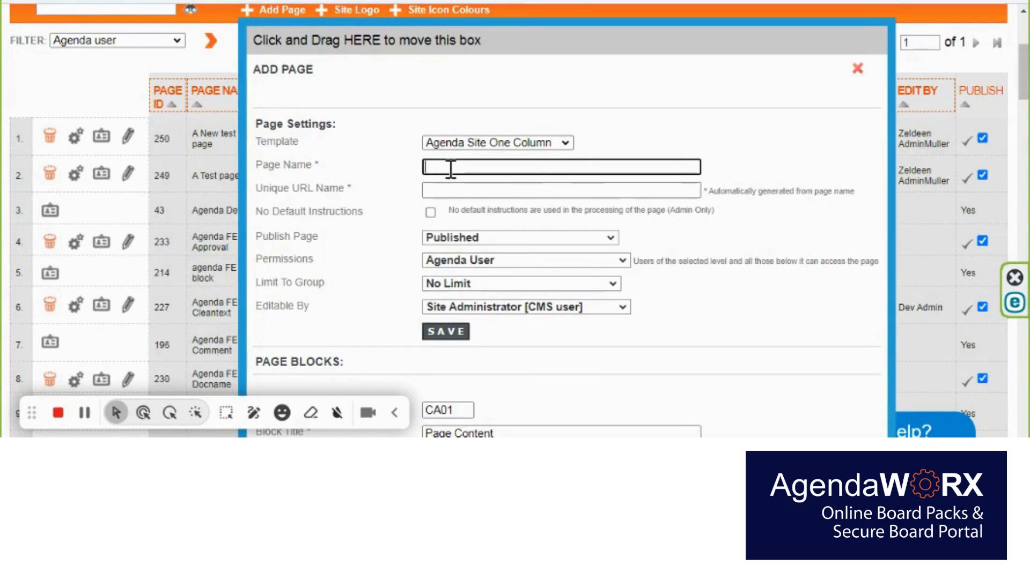
pyautogui.write('1 Tes')
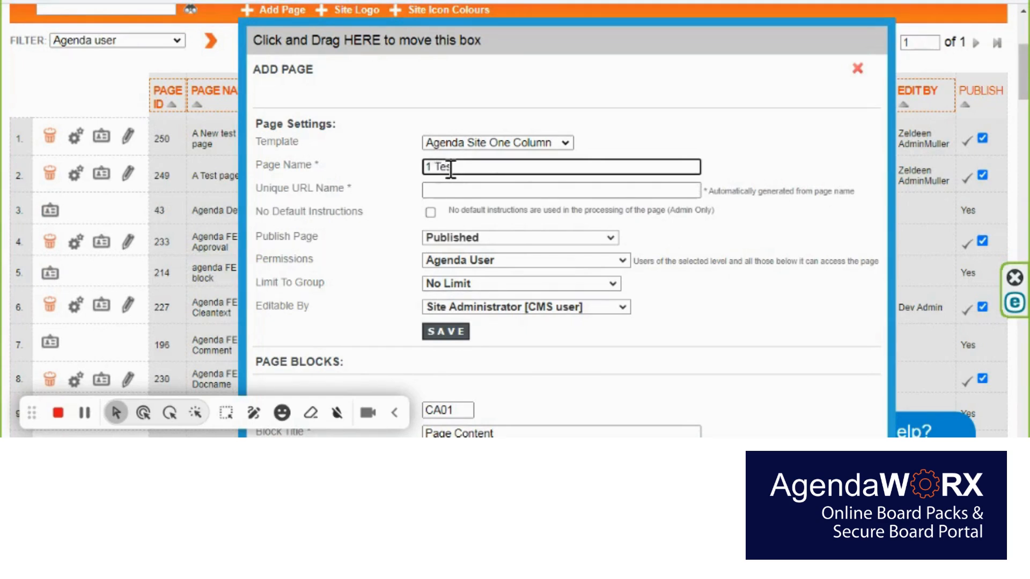
pyautogui.write('t page')
pyautogui.click(460, 190)
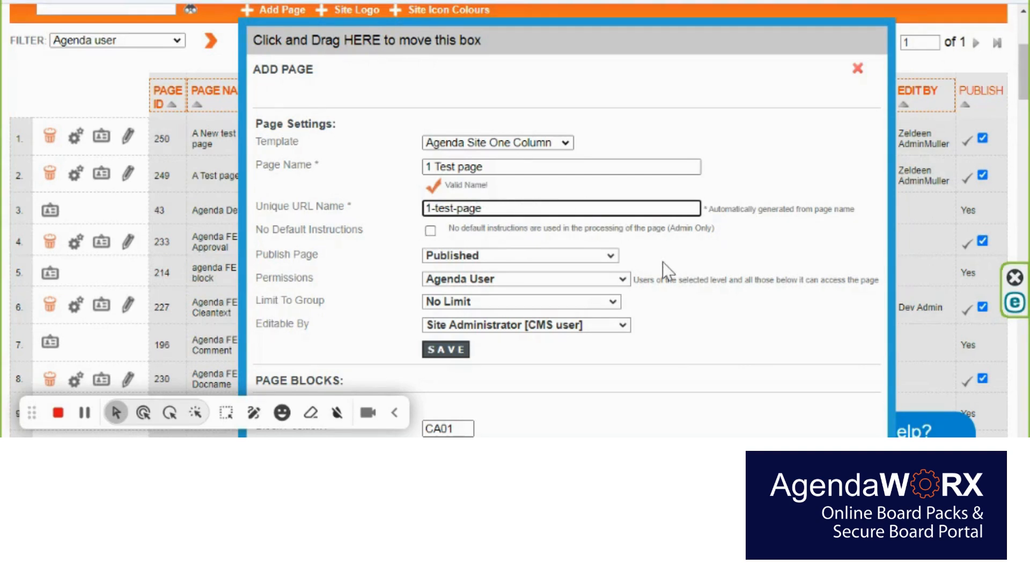
# Review the groups the page can be limited to, keep No Limit, and save the page.
pyautogui.click(612, 304)
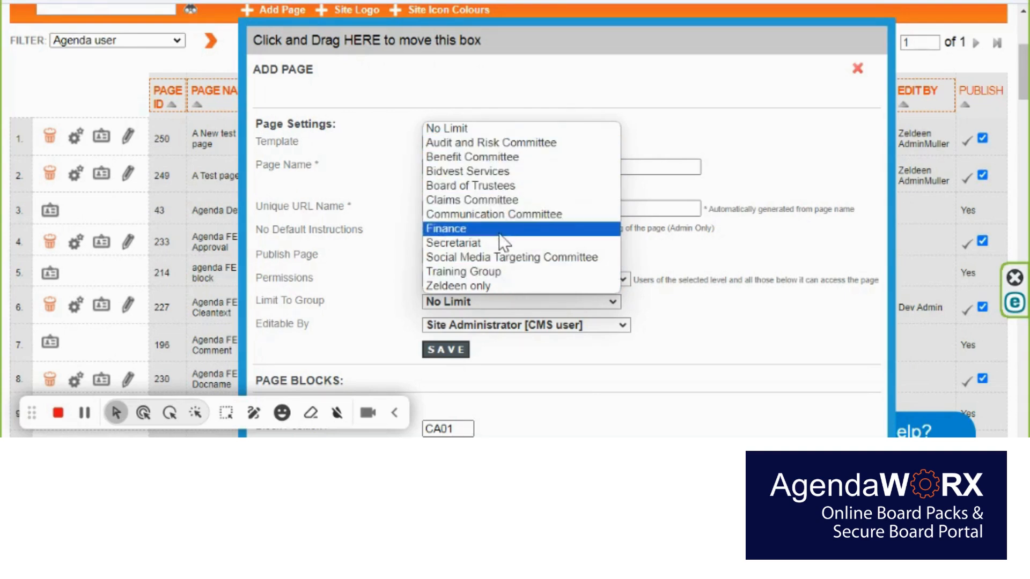
pyautogui.click(663, 260)
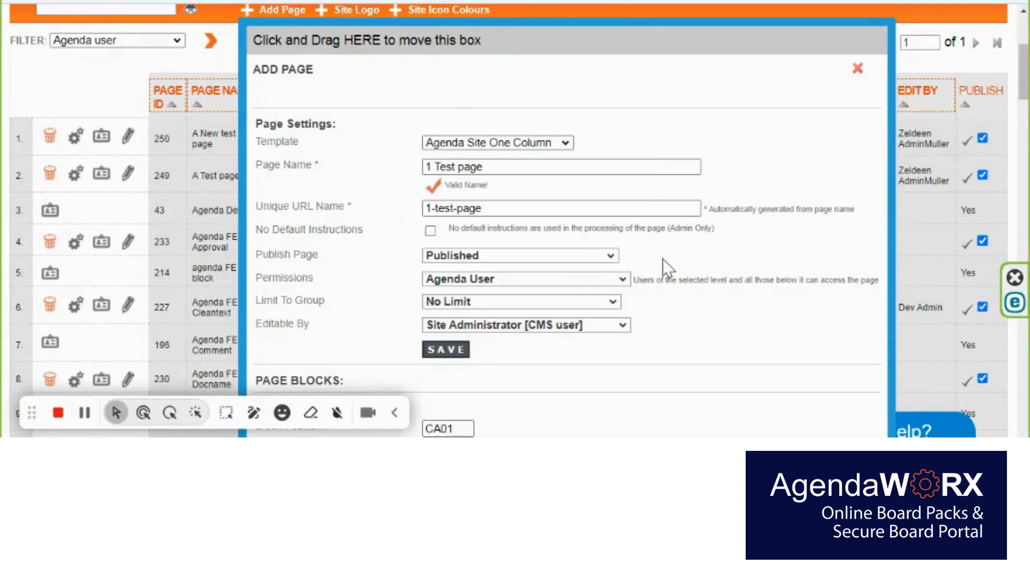
pyautogui.click(452, 352)
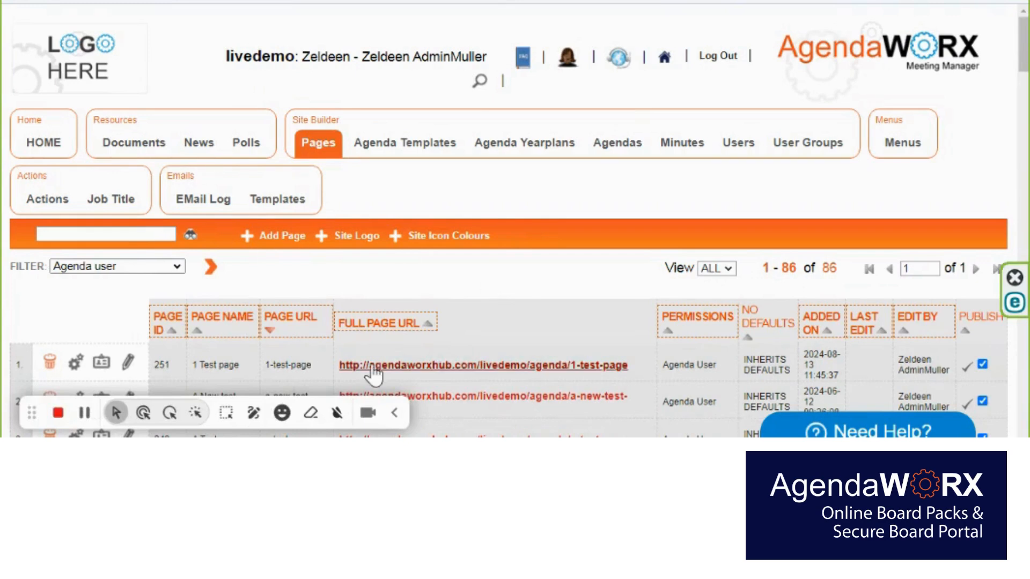
# Open "1 Test page" for content editing, view its block's header and resource settings, and close them.
pyautogui.scroll(-3, 563, 290)
pyautogui.scroll(-1, 564, 286)
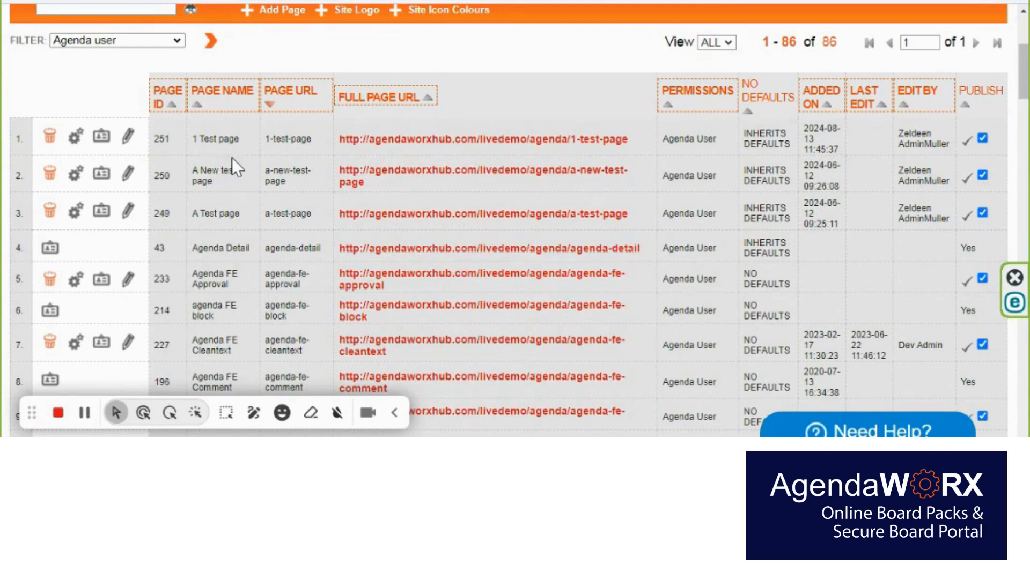
pyautogui.click(129, 138)
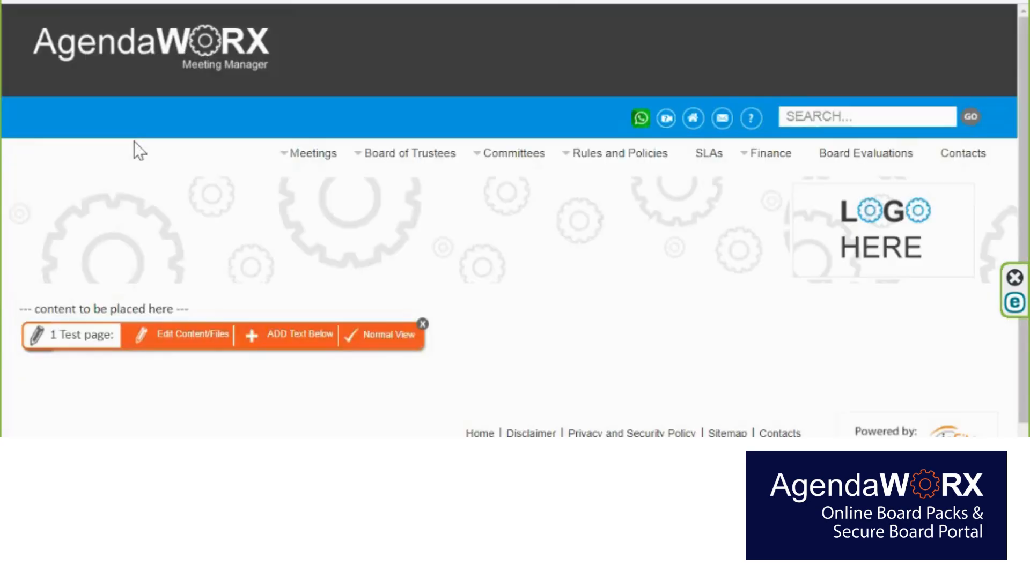
pyautogui.scroll(-1, 626, 231)
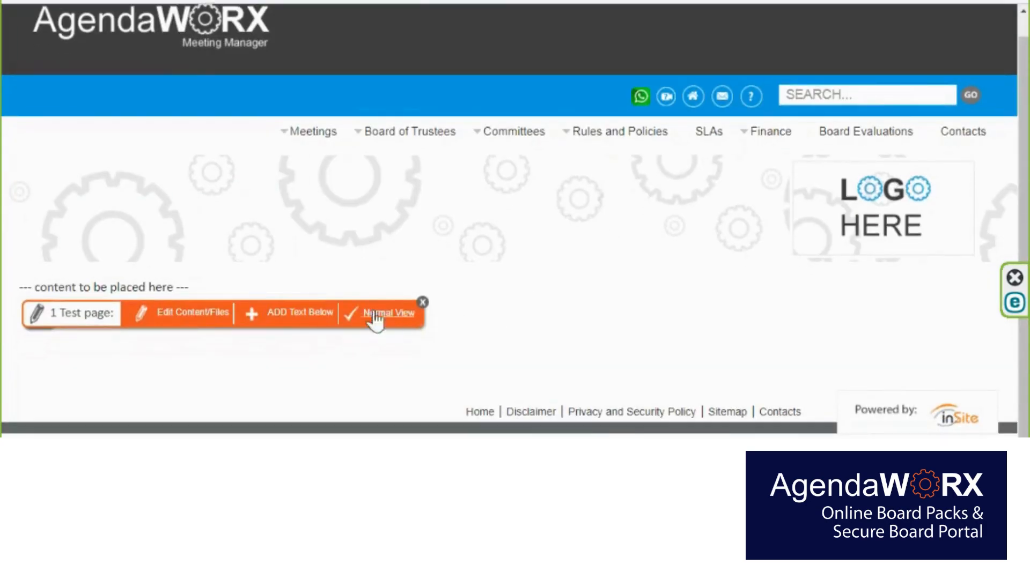
pyautogui.click(192, 315)
pyautogui.scroll(-5, 663, 349)
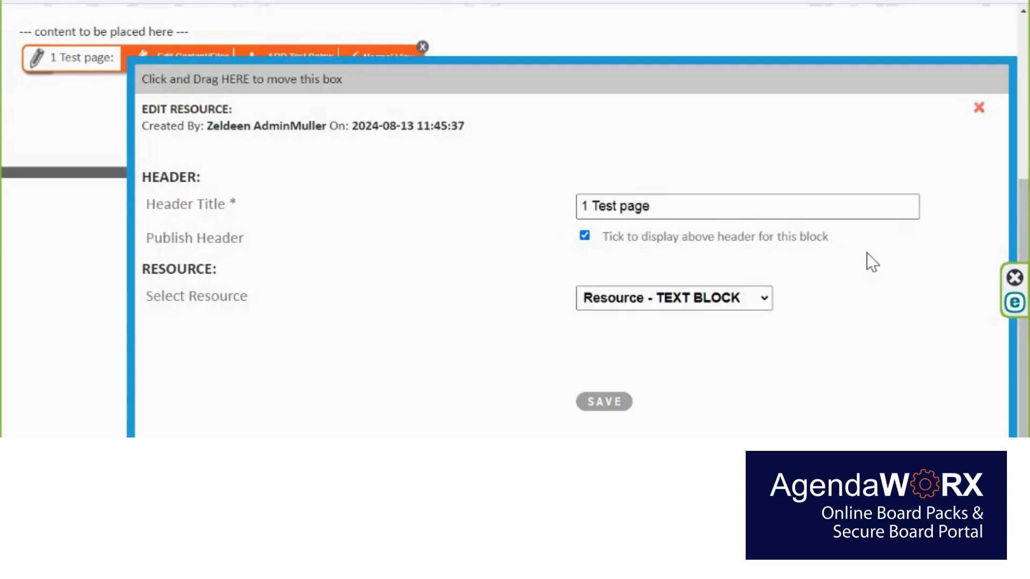
pyautogui.scroll(2, 872, 263)
pyautogui.click(979, 184)
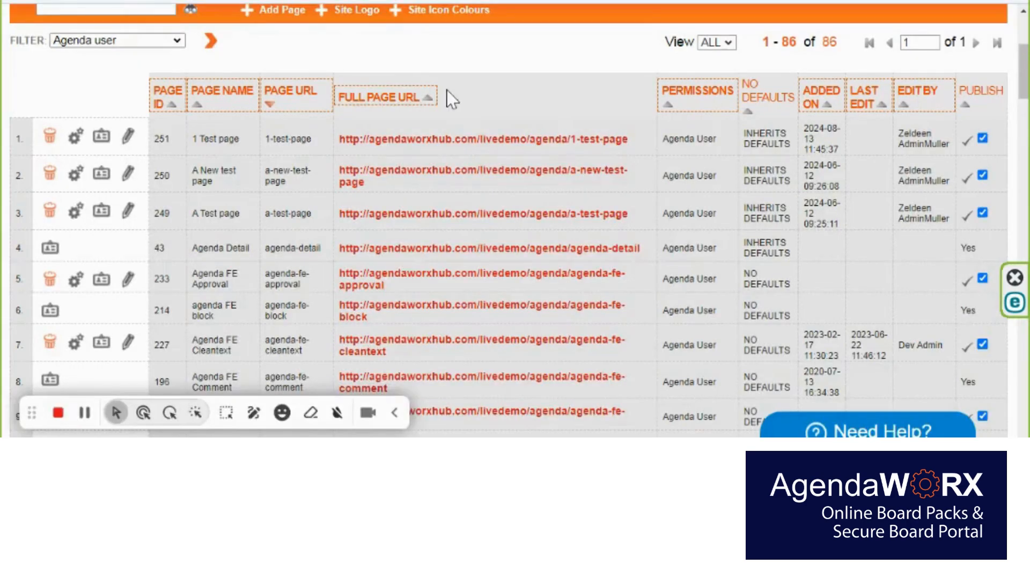
# Open the site administration's menu list and examine the corresponding main menu links and submenus on the front-end site.
pyautogui.scroll(5, 543, 106)
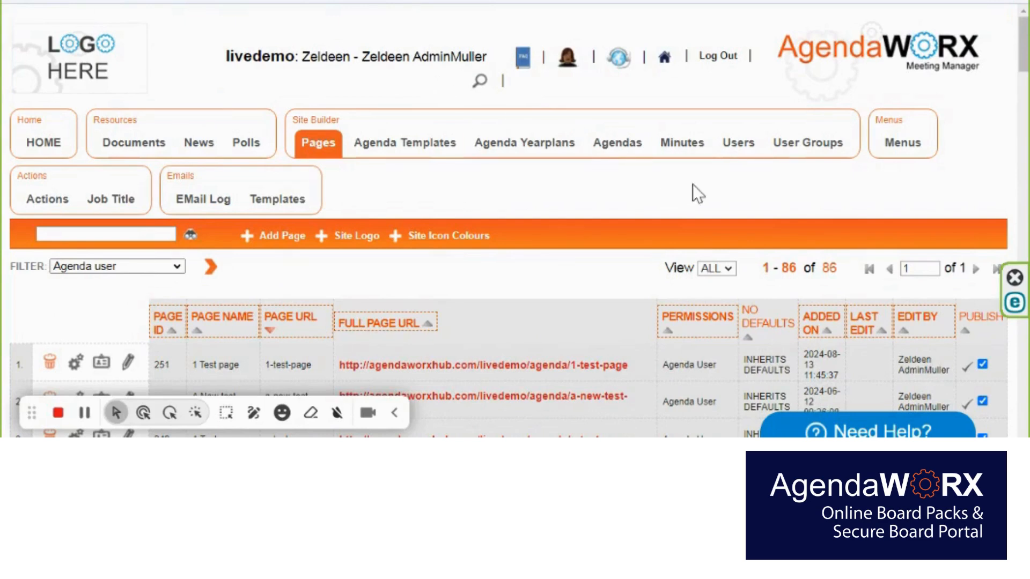
pyautogui.click(902, 150)
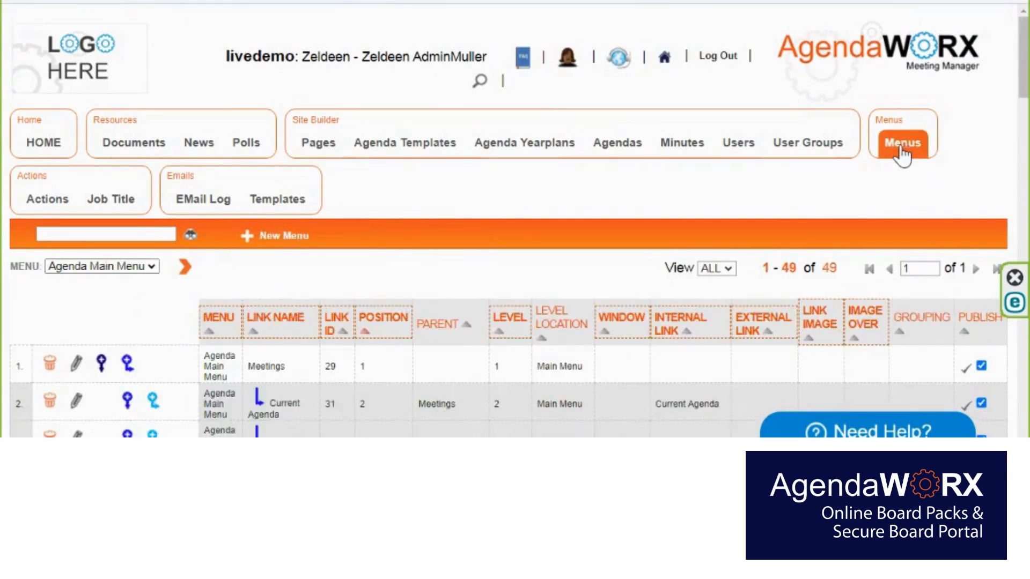
pyautogui.scroll(-4, 480, 214)
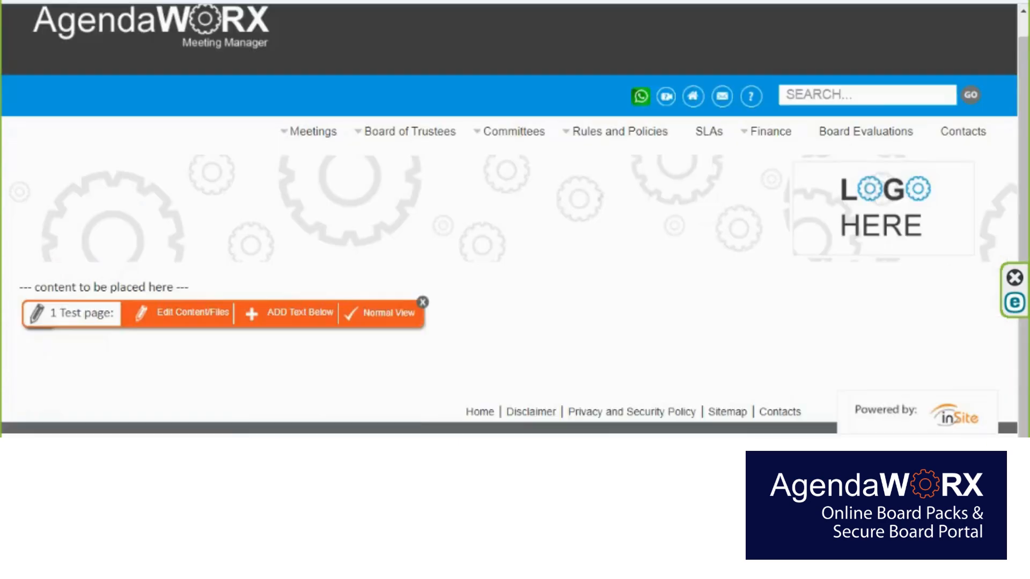
pyautogui.moveTo(527, 134)
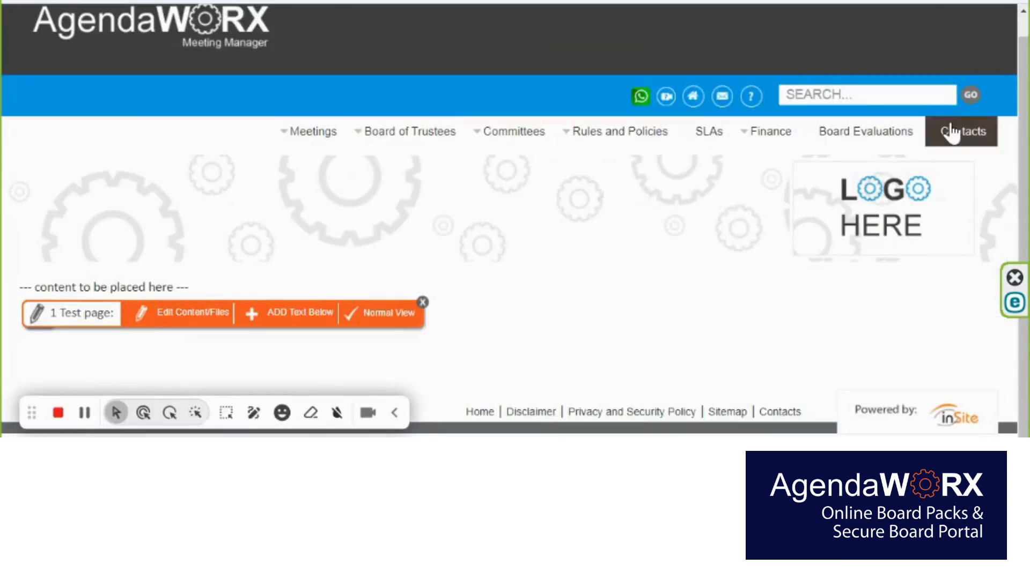
pyautogui.moveTo(379, 137)
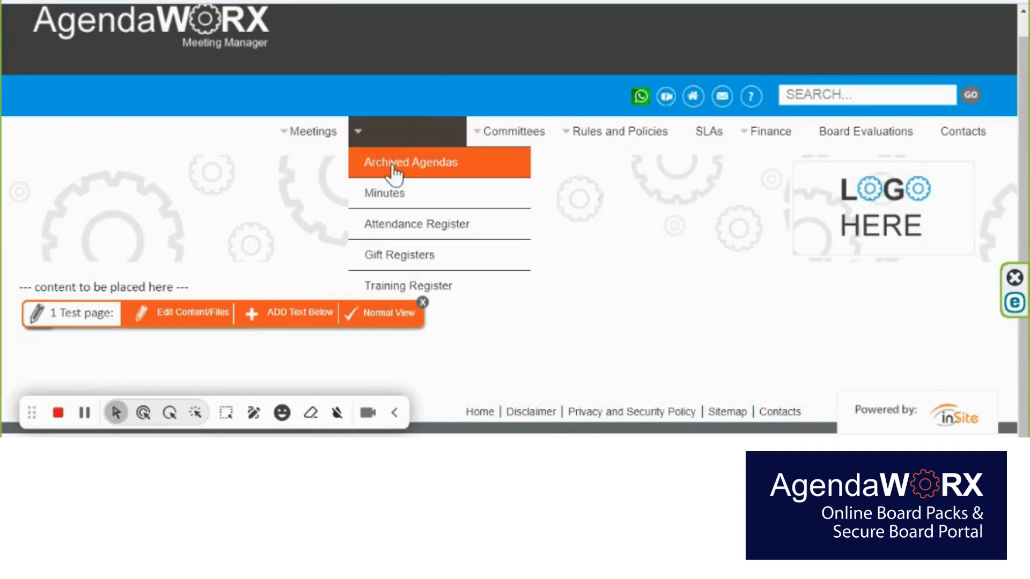
pyautogui.moveTo(505, 166)
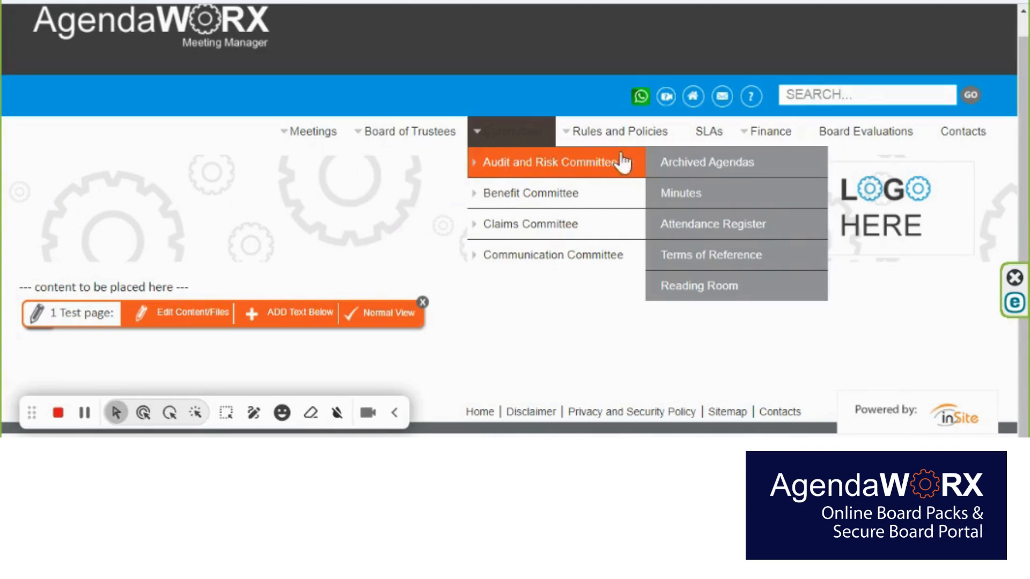
pyautogui.moveTo(590, 133)
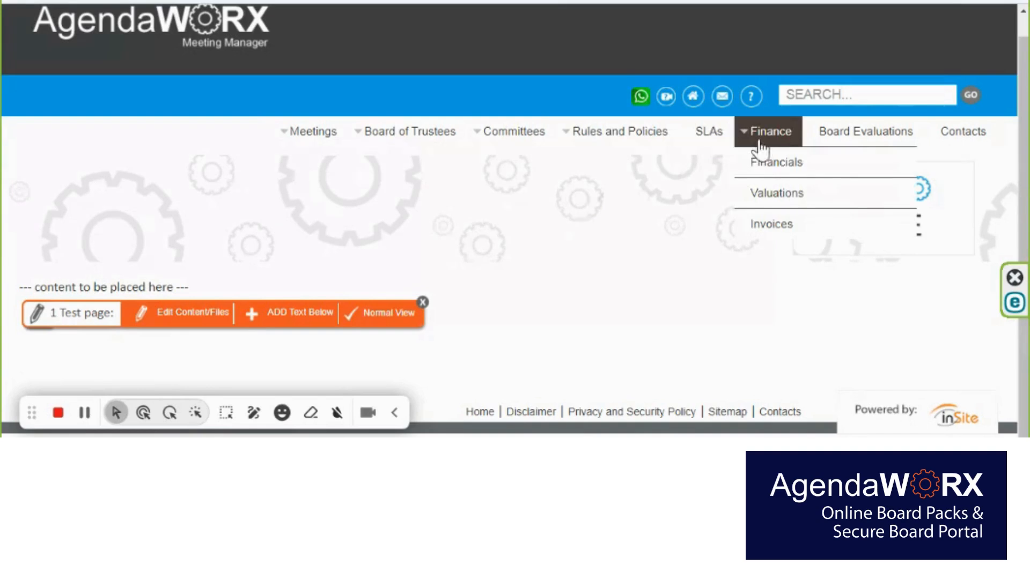
pyautogui.moveTo(786, 135)
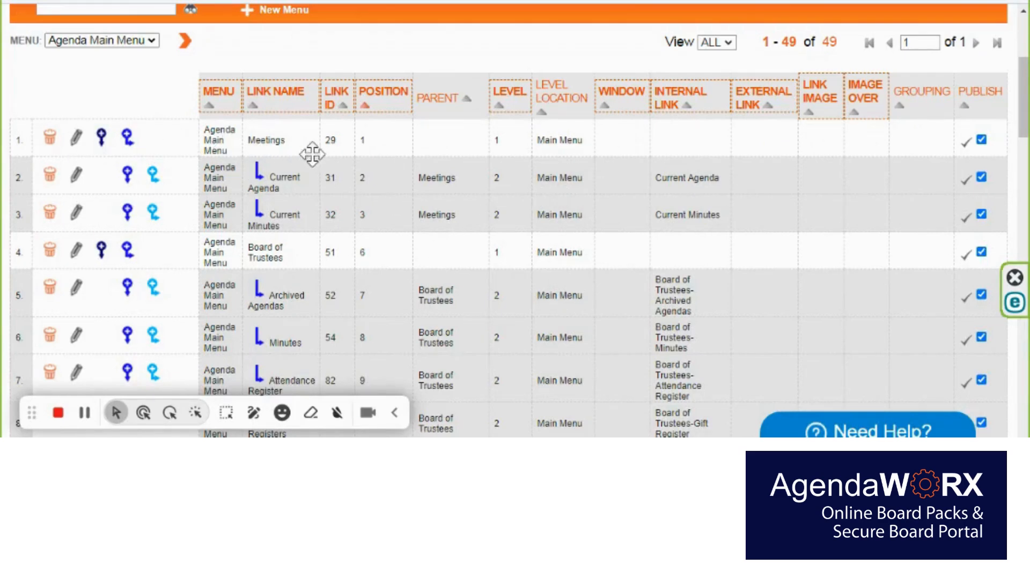
# Start a new link following Invoices under Finance in the Agenda Main Menu and name it "1 Test Page".
pyautogui.scroll(-10, 379, 248)
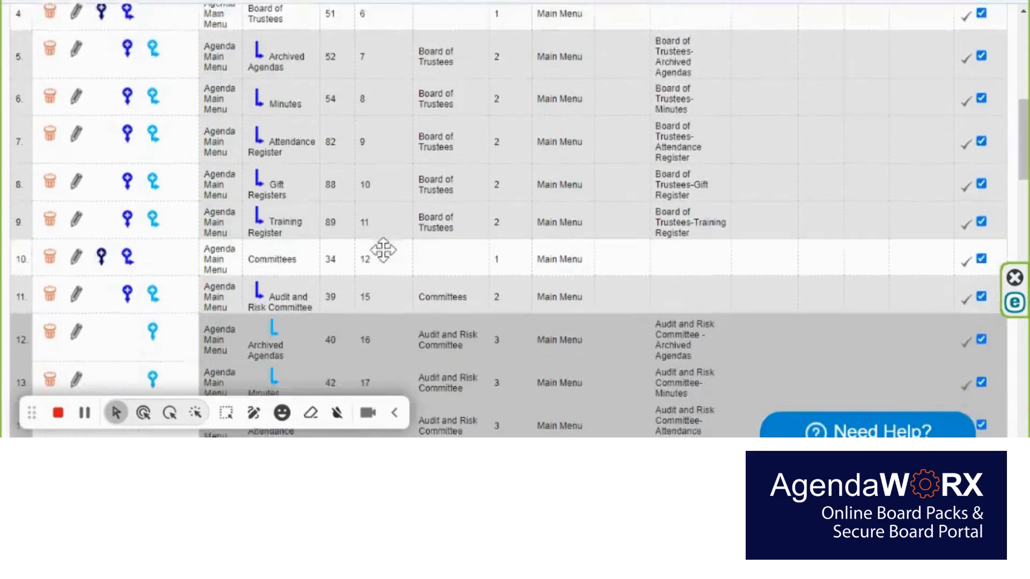
pyautogui.scroll(-15, 386, 249)
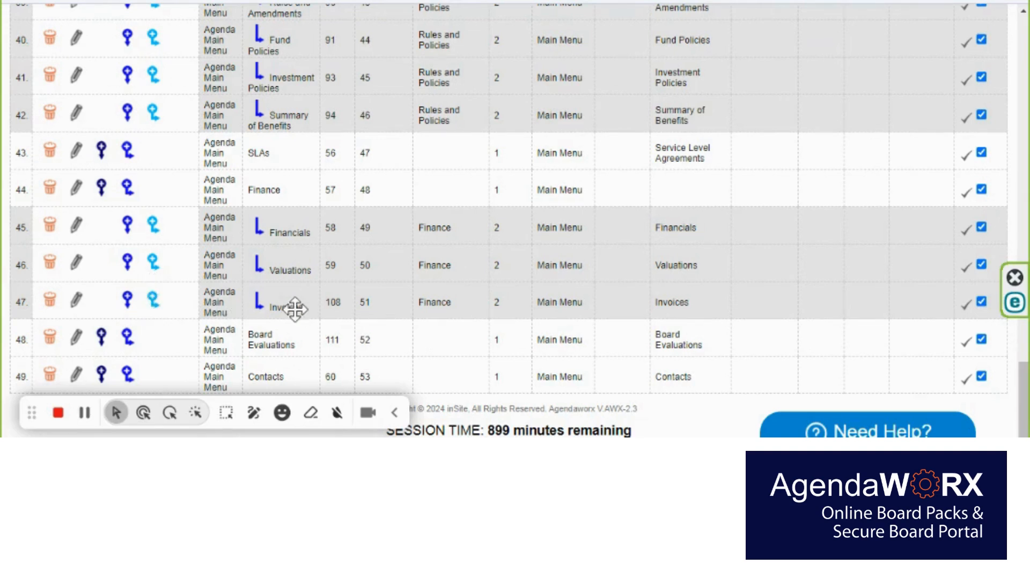
pyautogui.click(127, 298)
pyautogui.scroll(-4, 490, 338)
pyautogui.click(372, 236)
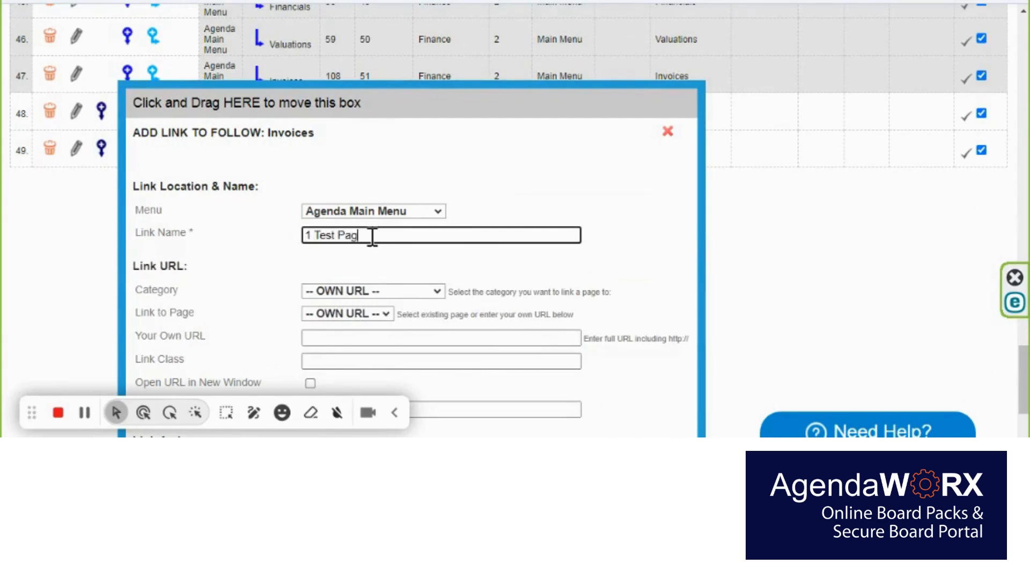
# Set the new link's category to Agenda user and its target page to "1 Test page".
pyautogui.scroll(-3, 457, 265)
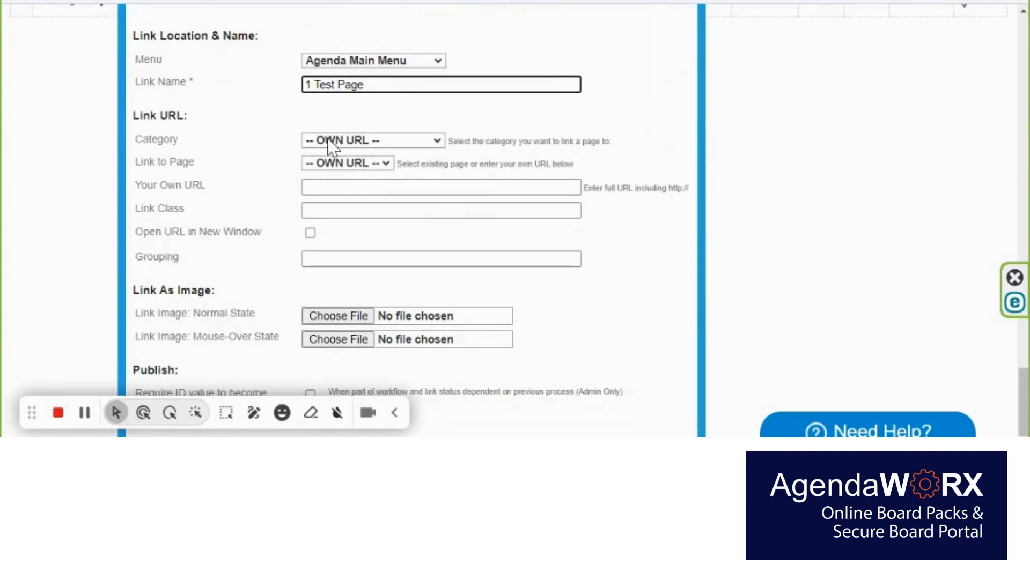
pyautogui.click(437, 141)
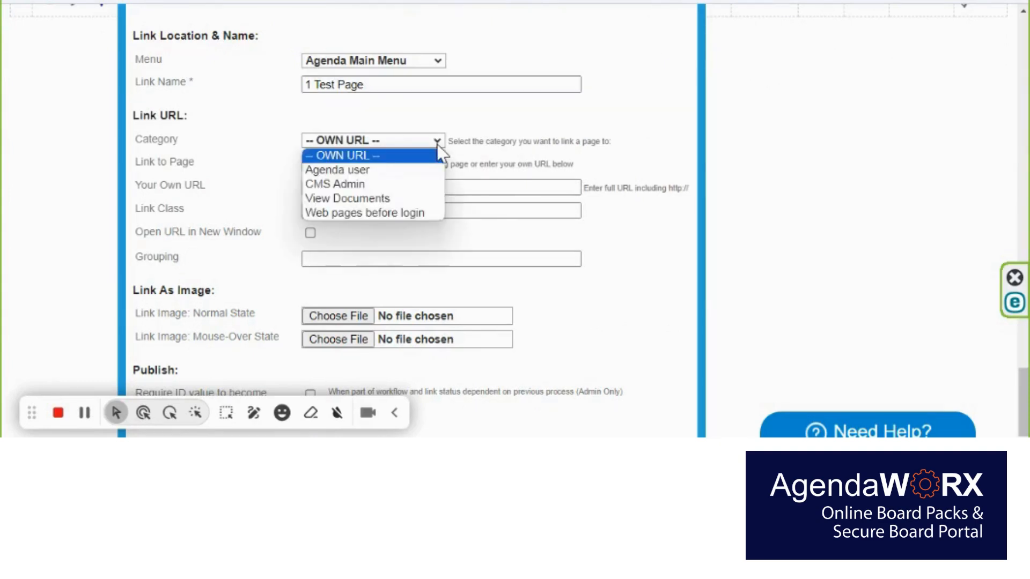
pyautogui.click(362, 170)
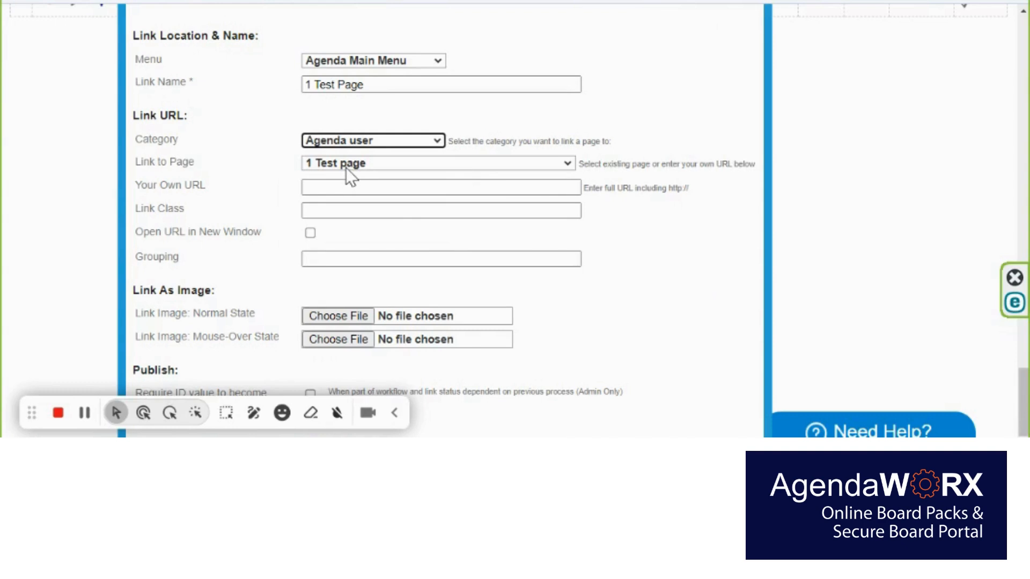
pyautogui.click(337, 164)
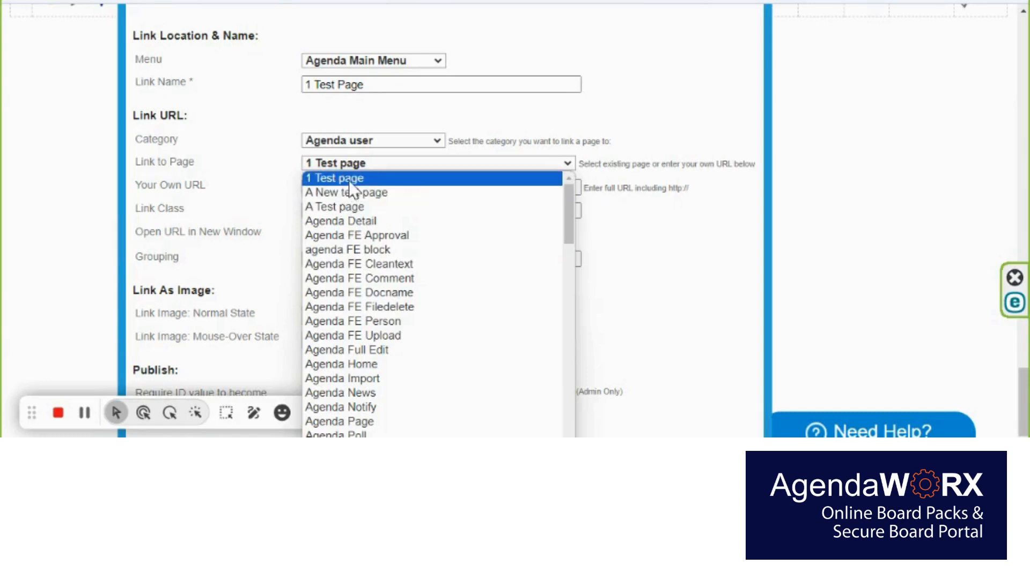
pyautogui.scroll(-12, 452, 303)
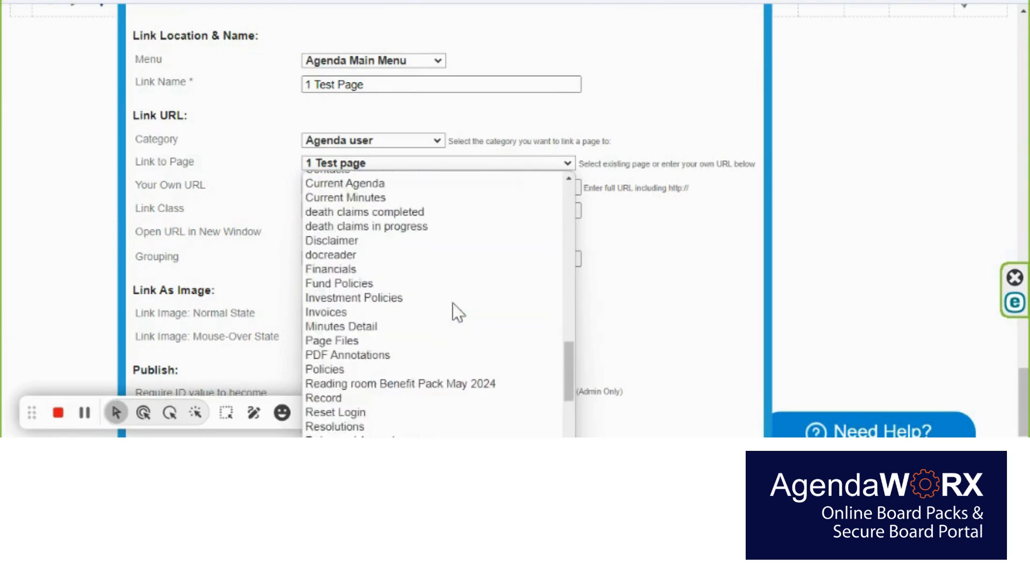
pyautogui.scroll(-5, 452, 302)
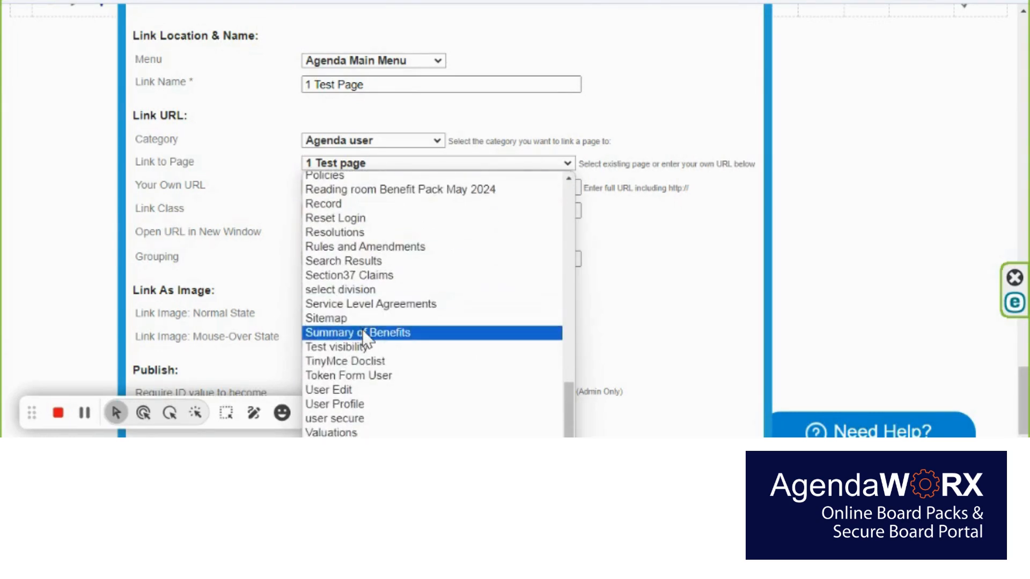
pyautogui.scroll(17, 433, 288)
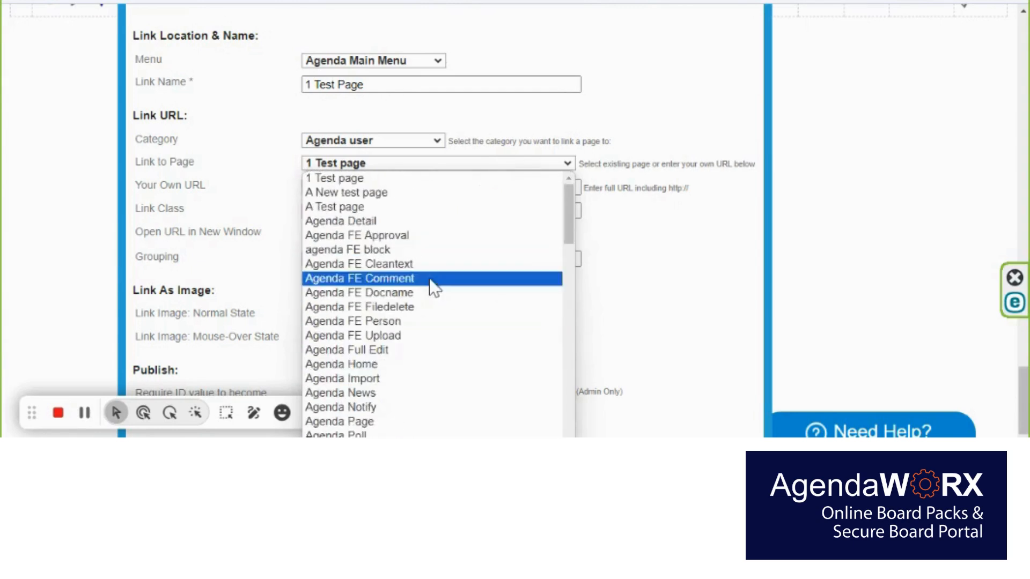
pyautogui.click(347, 176)
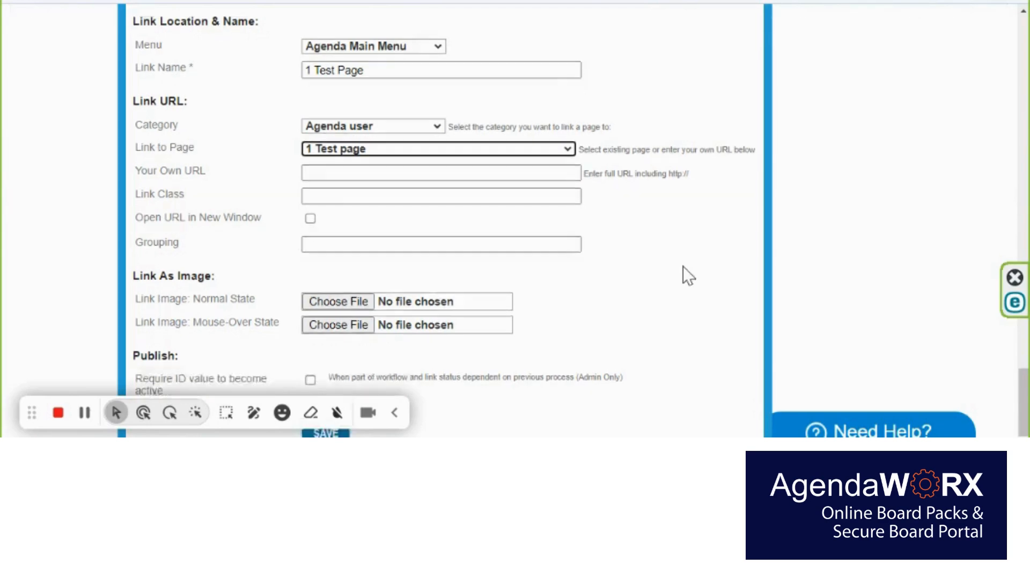
# Save the new link and open "1 Test Page" from the Finance submenu on the front-end site.
pyautogui.scroll(-1, 677, 276)
pyautogui.click(324, 394)
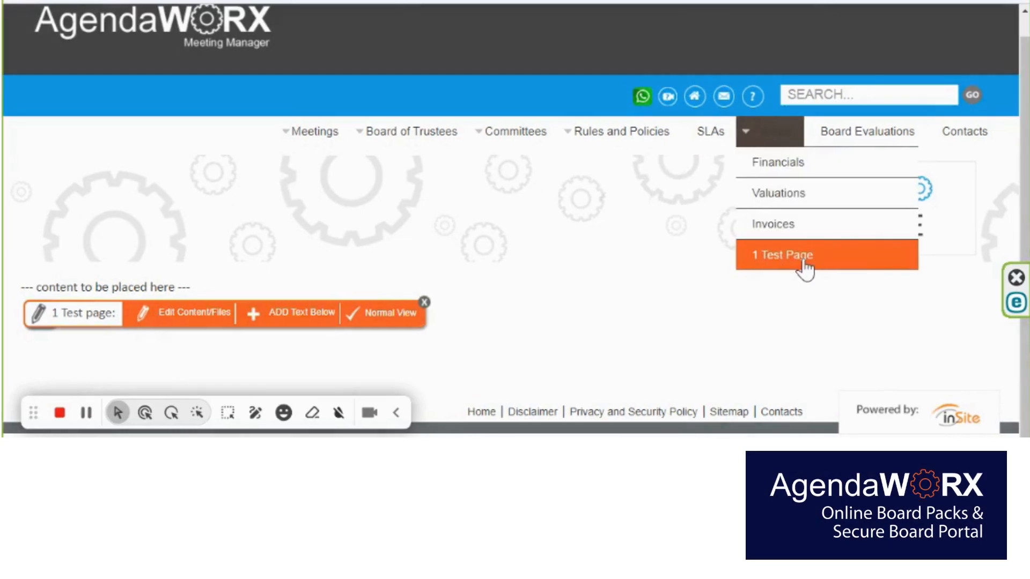
pyautogui.click(785, 256)
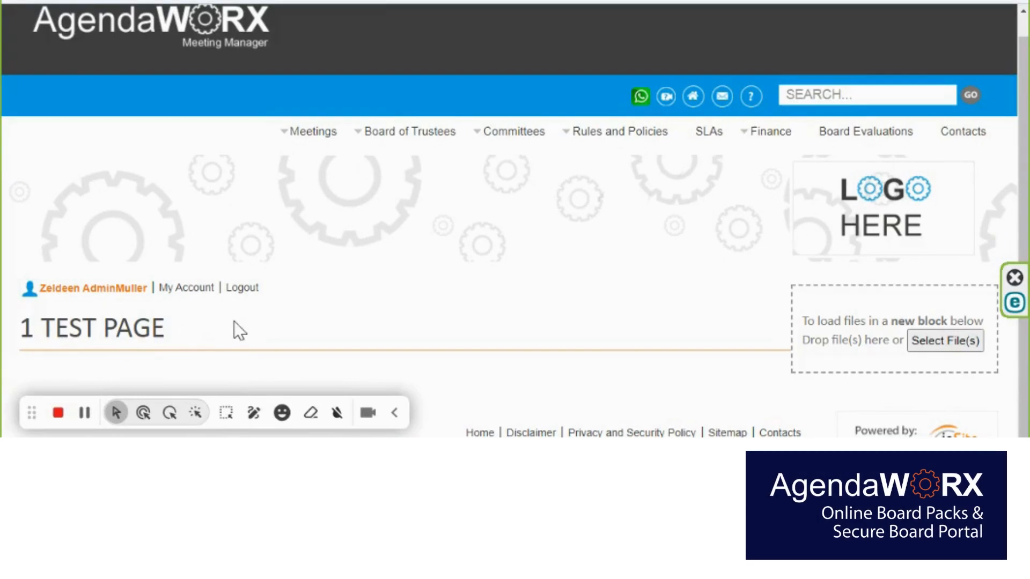